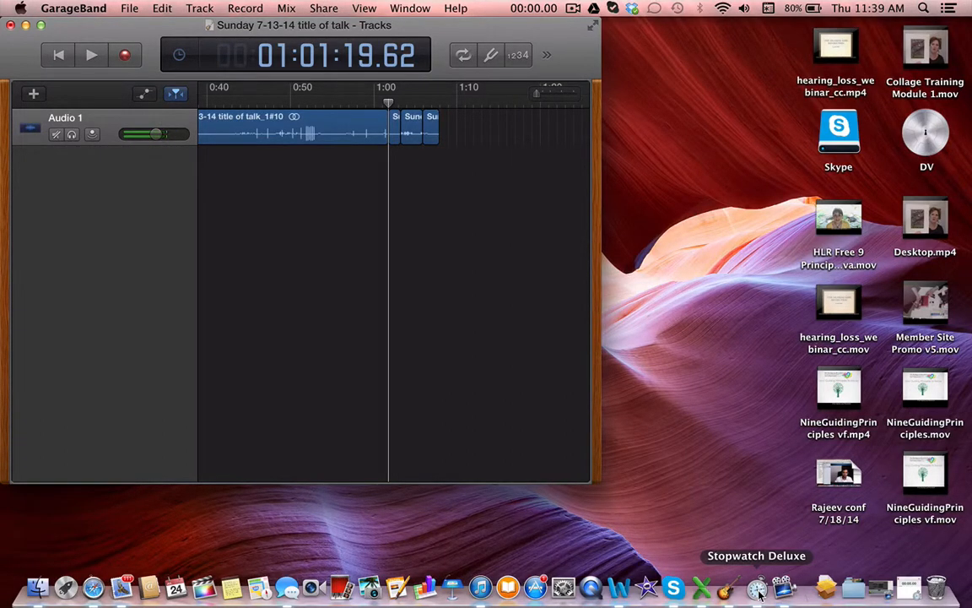
# Open Stopwatch Deluxe and return to the GarageBand project window
pyautogui.click(759, 590)
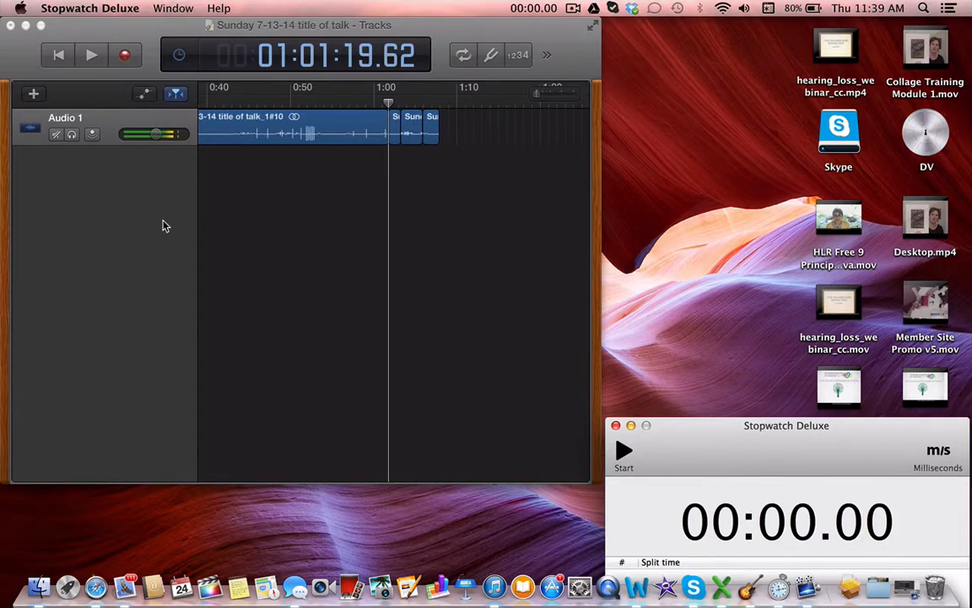
pyautogui.click(131, 185)
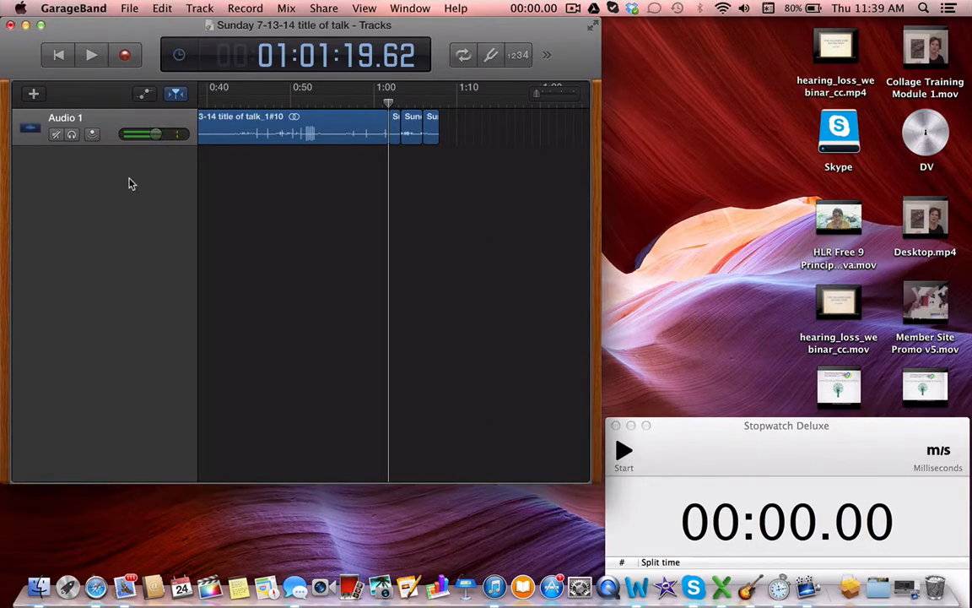
# Create a new project from the Empty Project template, saving the changes to the currently open project
pyautogui.click(130, 9)
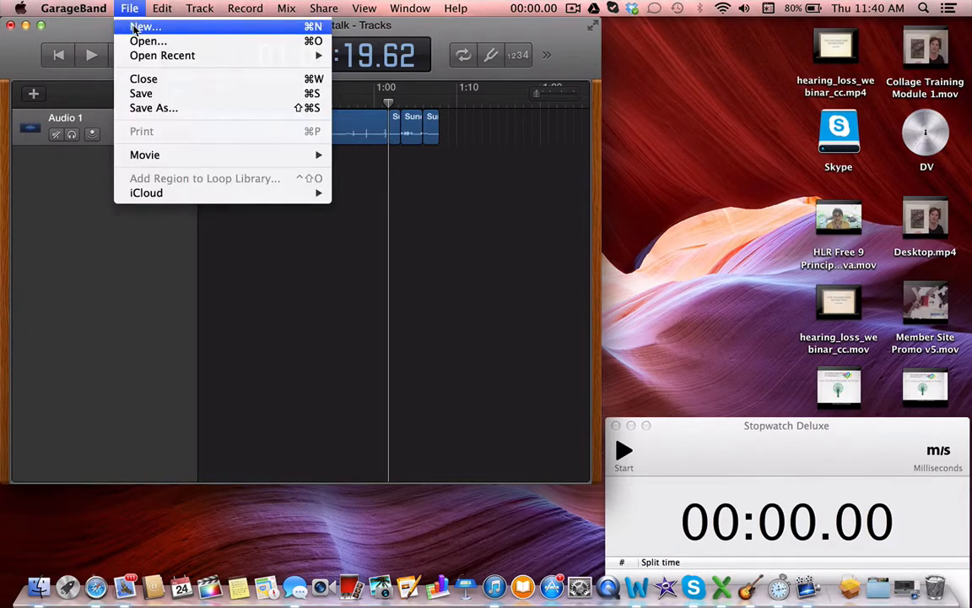
pyautogui.click(135, 28)
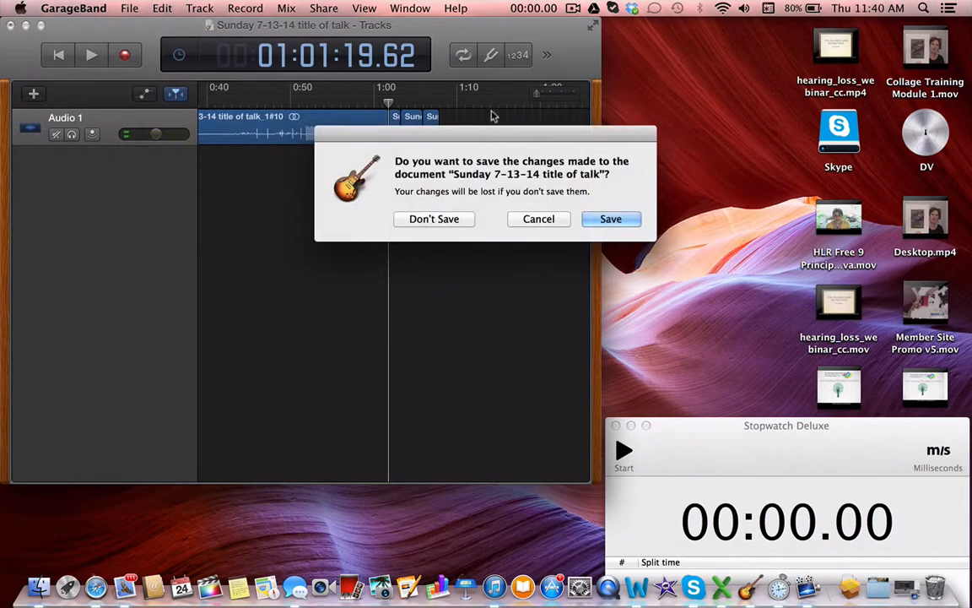
pyautogui.click(597, 222)
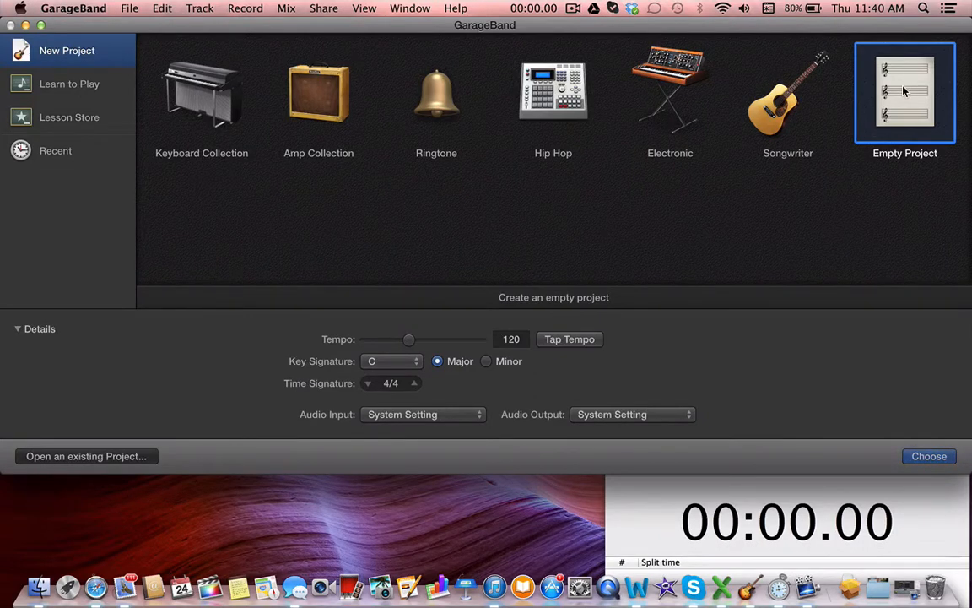
pyautogui.click(924, 457)
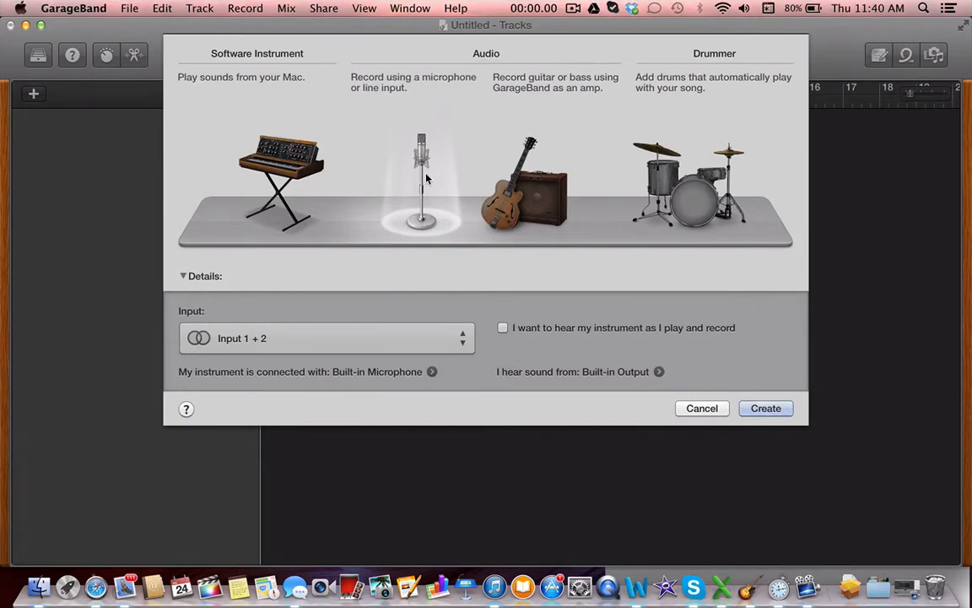
# Create an audio track for microphone recording with Input 1 + 2 as its input
pyautogui.click(460, 339)
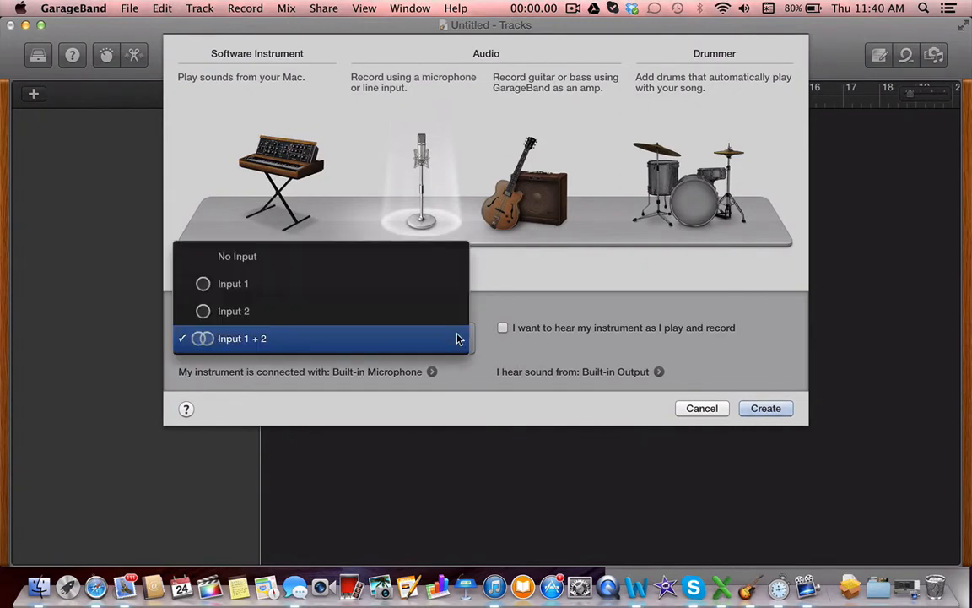
pyautogui.click(456, 338)
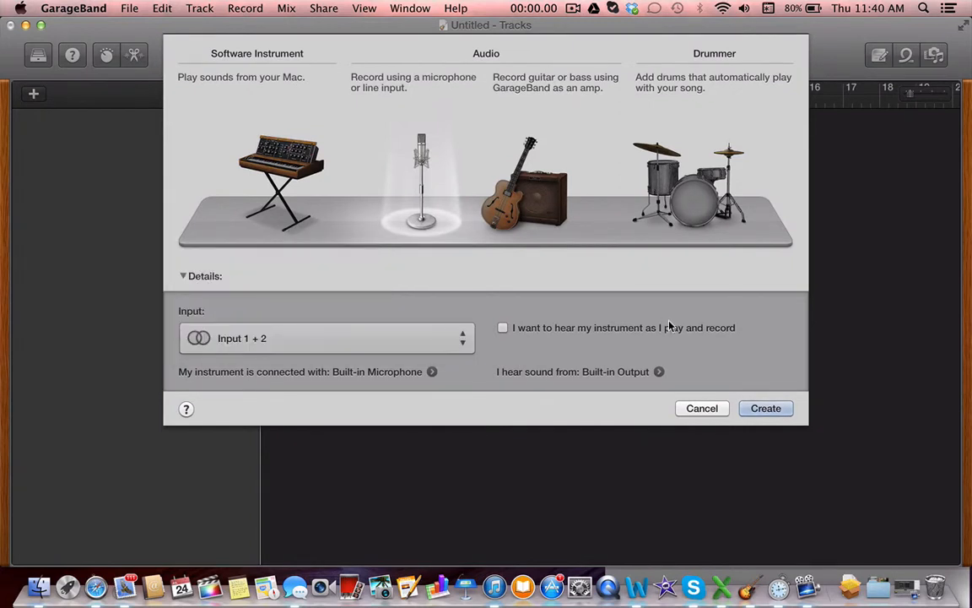
pyautogui.click(766, 408)
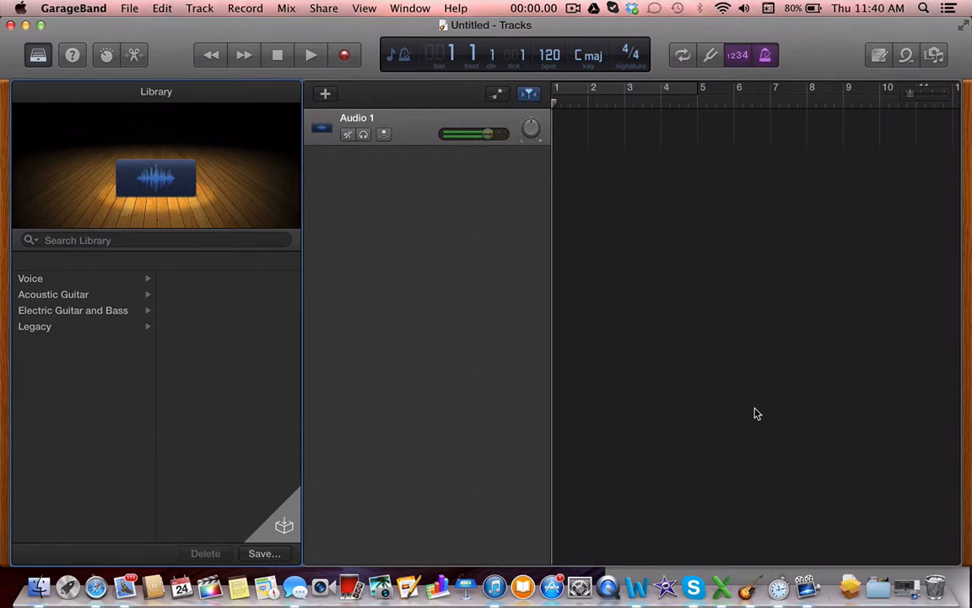
# Start saving the new project under the name "Sunday 7-24-14 Talk Title"
pyautogui.click(128, 10)
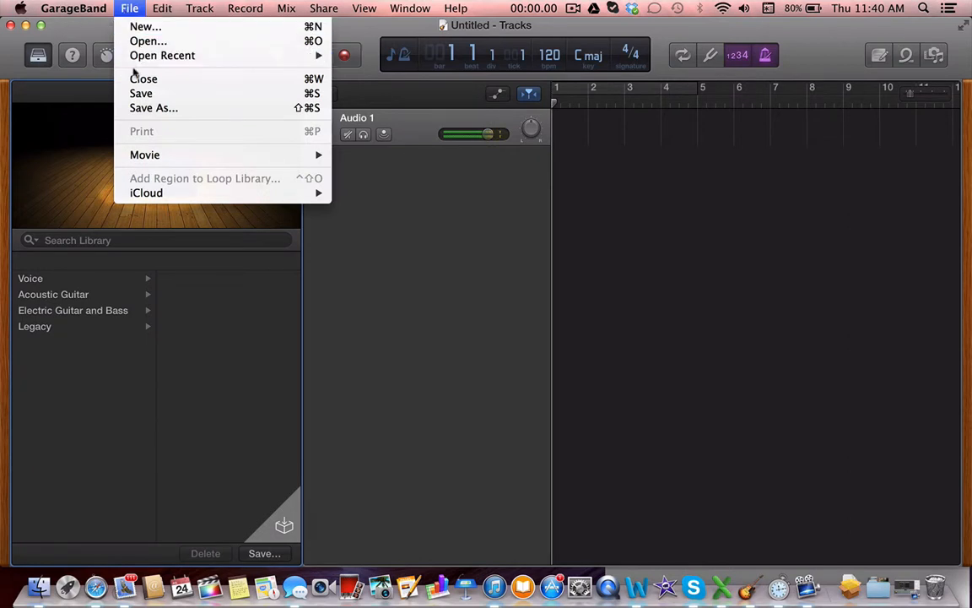
pyautogui.click(139, 95)
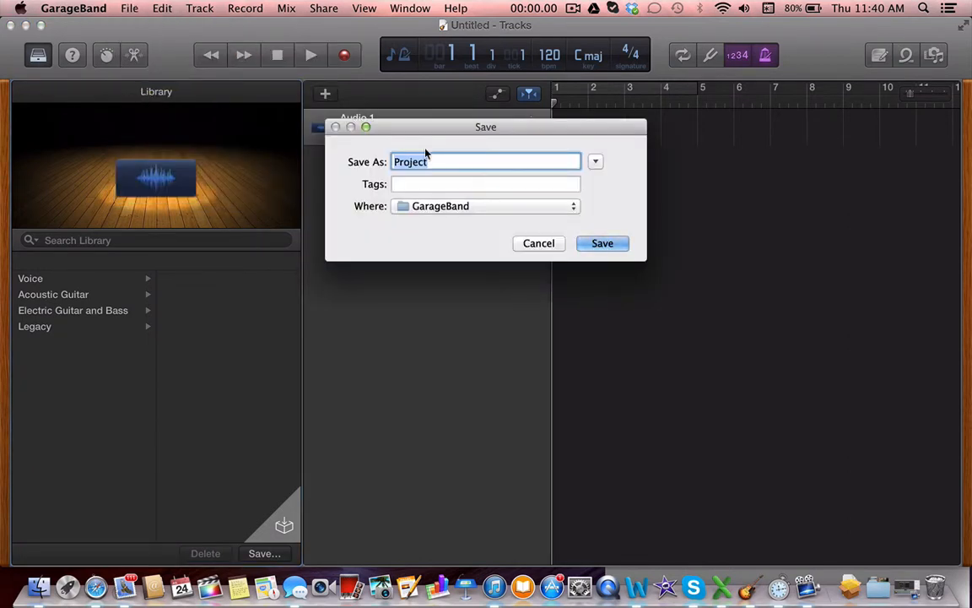
pyautogui.write('Sunday 7-')
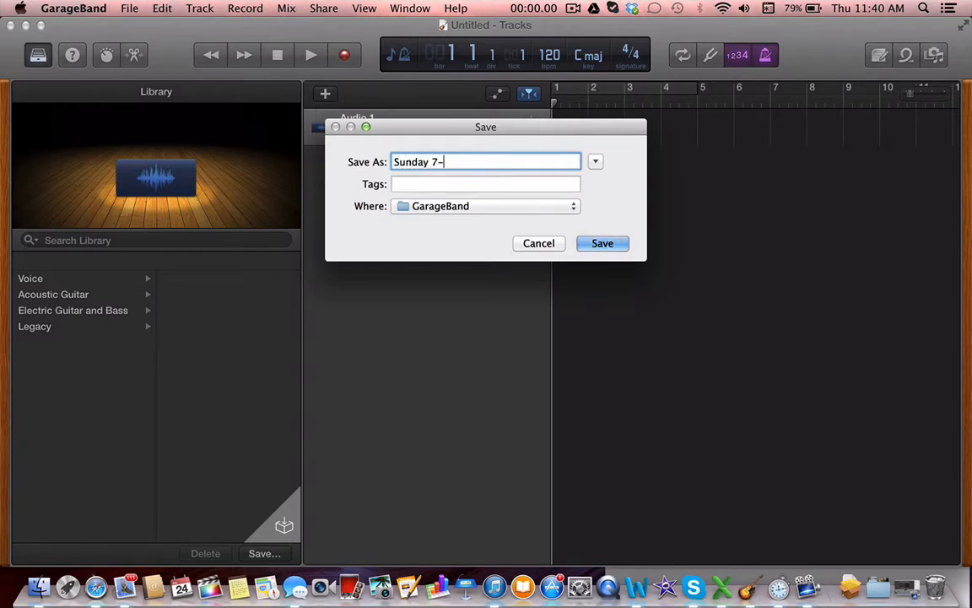
pyautogui.write('24-14 Talk Title')
# Give the project the Red tag and save it in the Documents folder
pyautogui.click(495, 183)
pyautogui.click(431, 208)
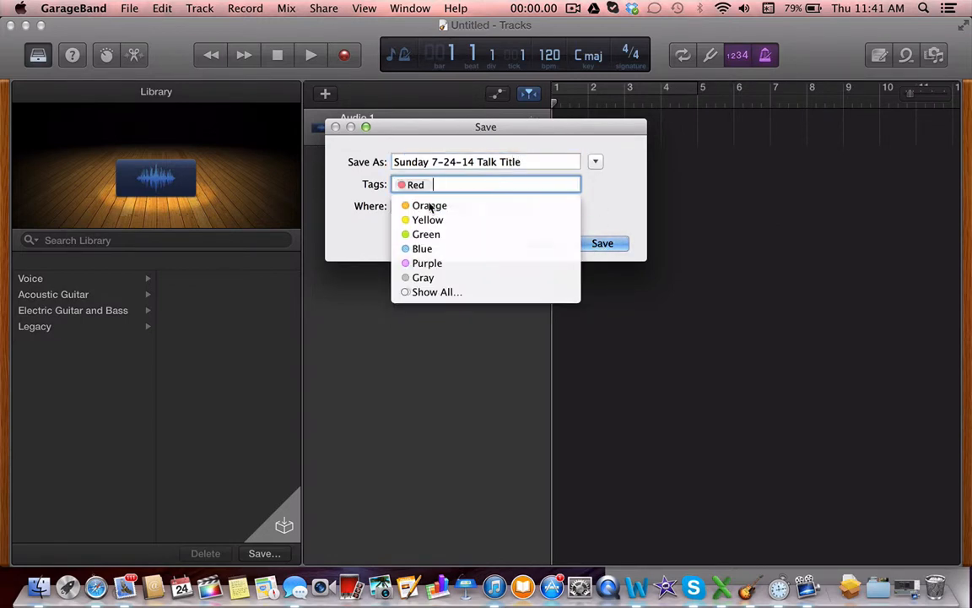
pyautogui.click(612, 200)
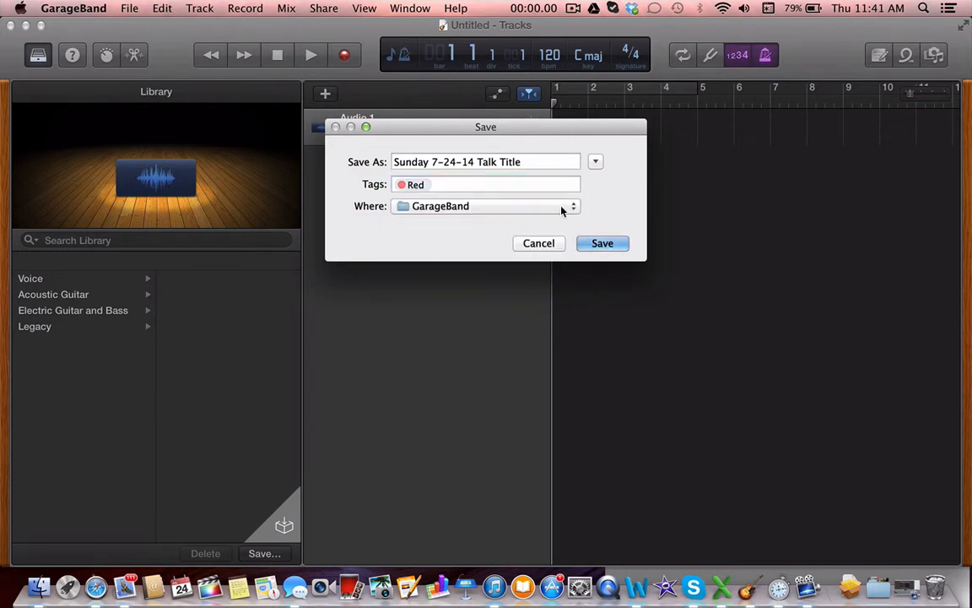
pyautogui.click(574, 208)
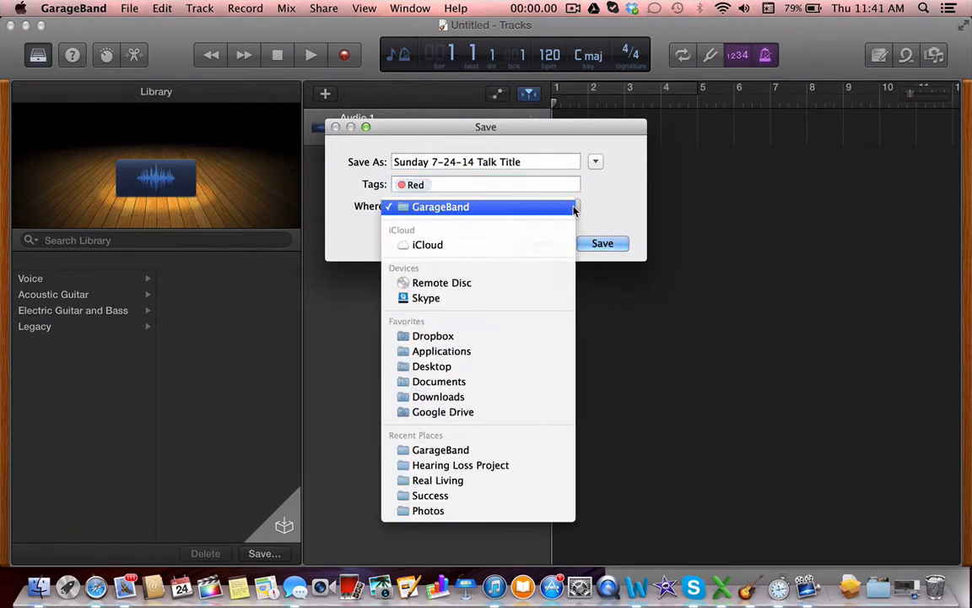
pyautogui.click(458, 384)
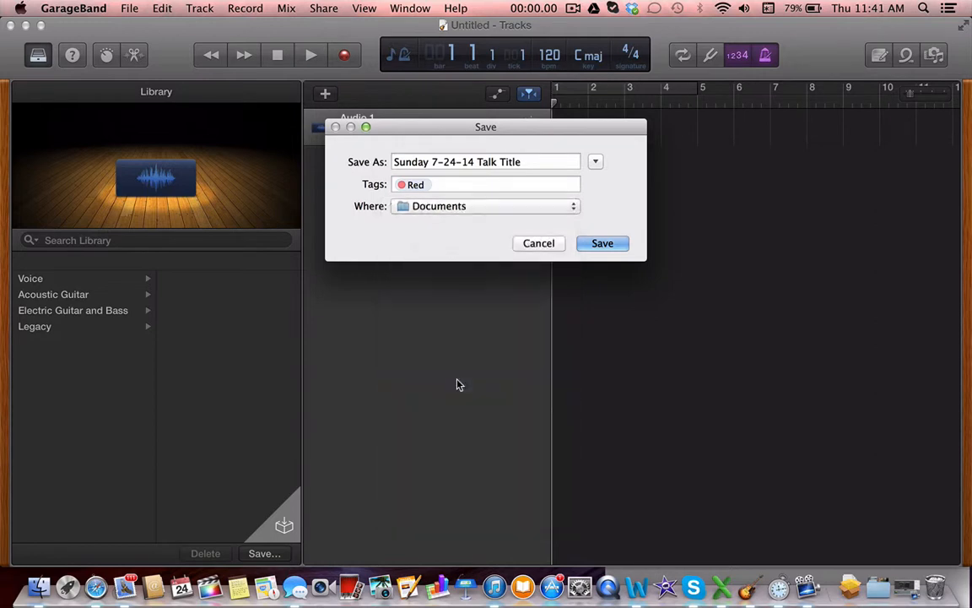
pyautogui.click(605, 244)
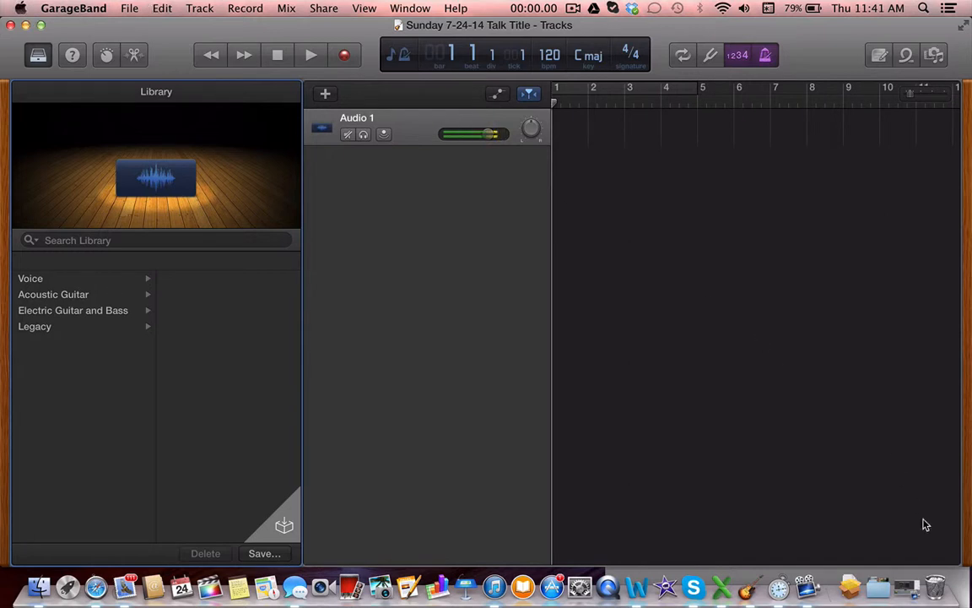
# Shrink the project window to make room for the stopwatch beside it
pyautogui.moveTo(962, 557); pyautogui.dragTo(653, 330)
pyautogui.hscroll(3, 643, 456)
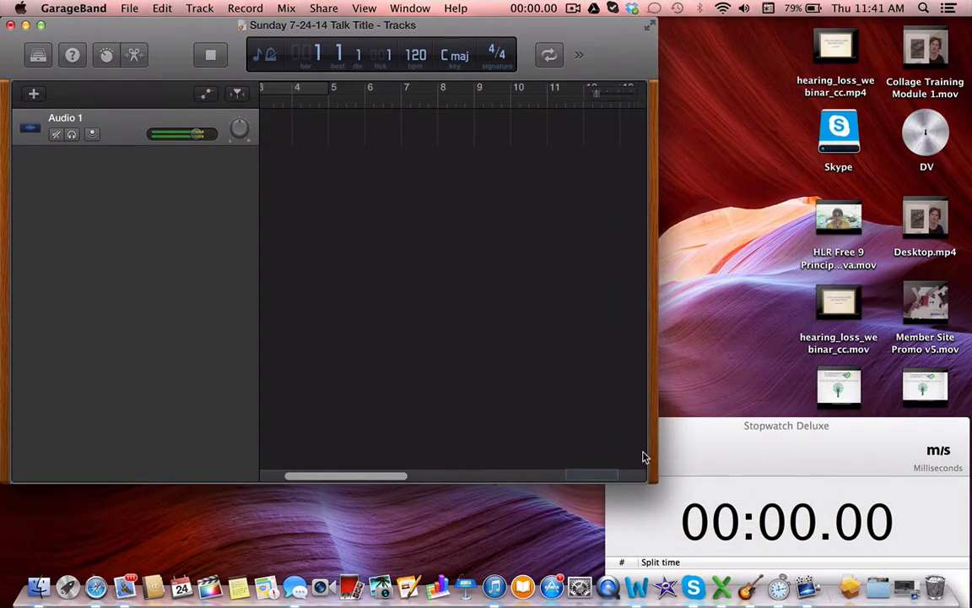
pyautogui.moveTo(643, 457); pyautogui.dragTo(643, 433)
pyautogui.moveTo(654, 479); pyautogui.dragTo(594, 476)
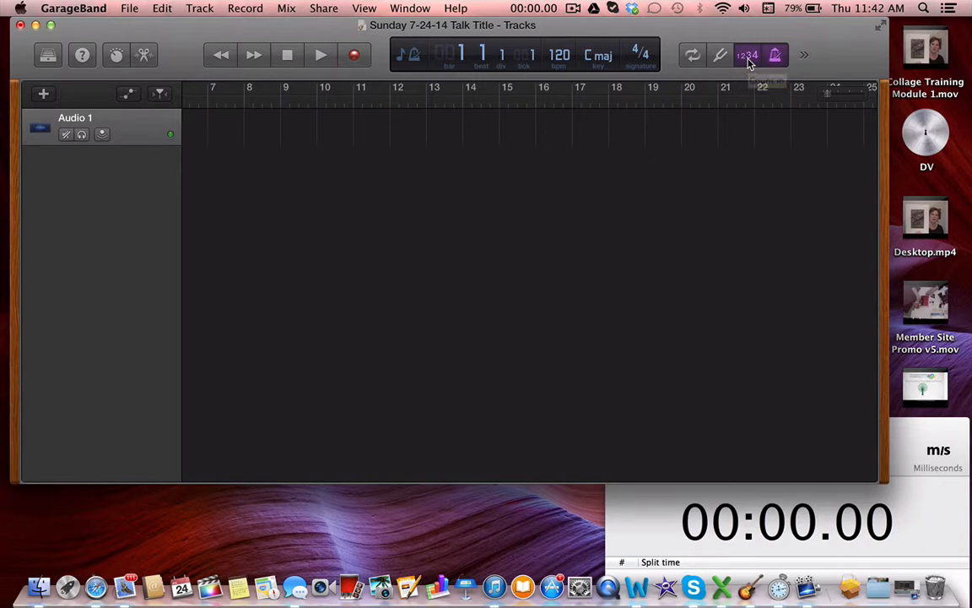
# Turn off the count-in and the metronome for the project
pyautogui.click(748, 59)
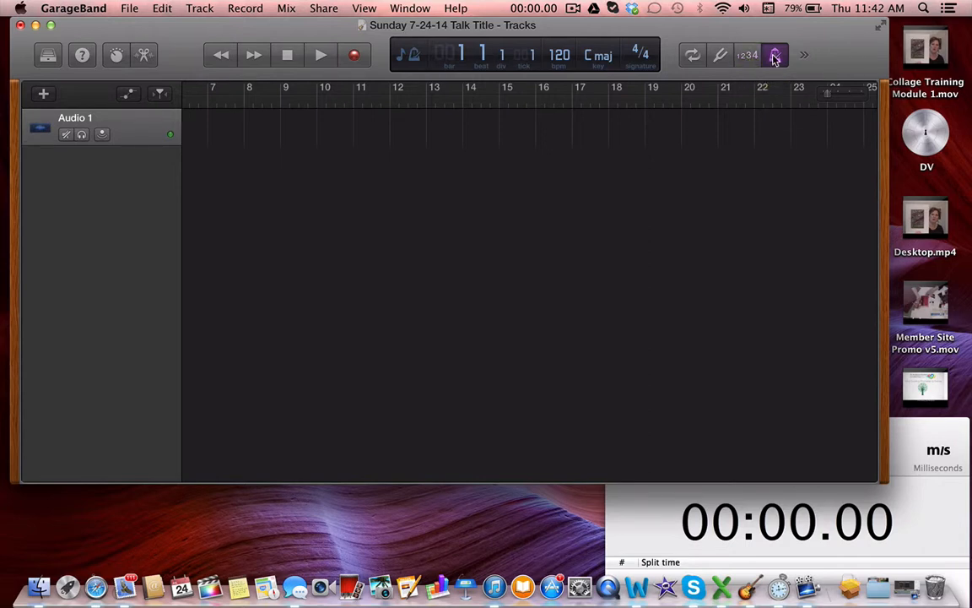
pyautogui.click(775, 57)
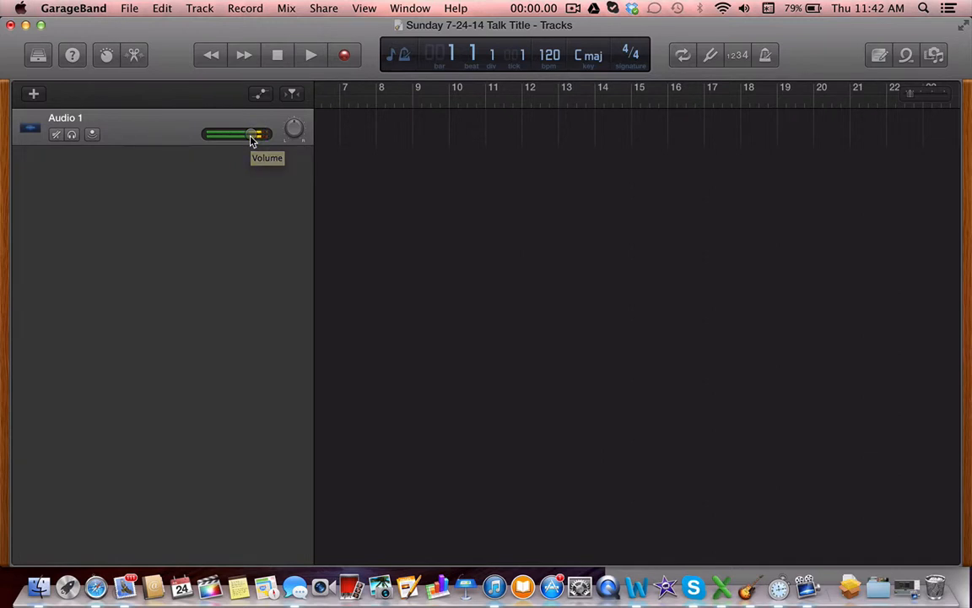
# Lower the Audio 1 track volume to slightly below the middle of its range, testing several levels
pyautogui.moveTo(251, 136); pyautogui.dragTo(243, 135)
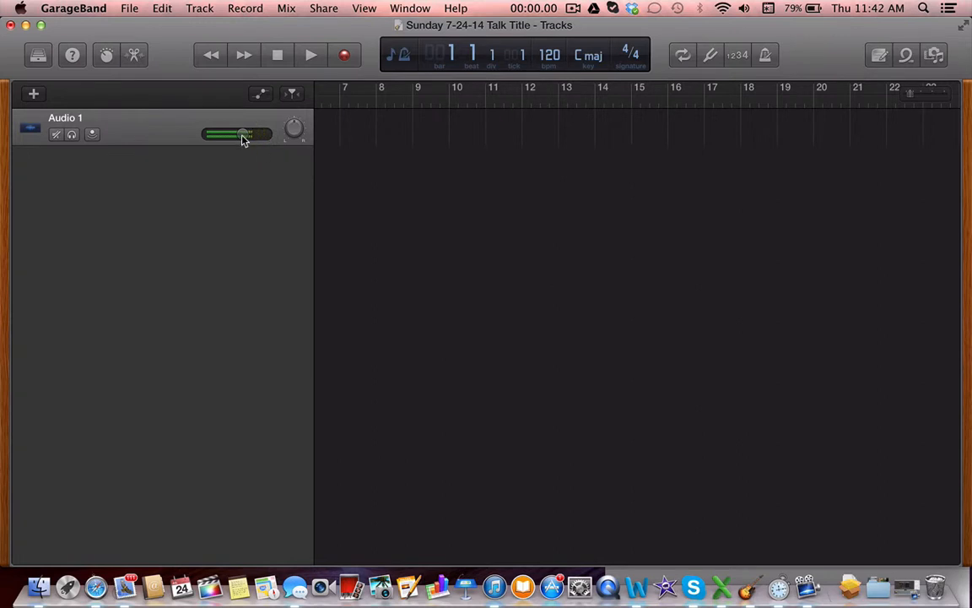
pyautogui.moveTo(241, 138); pyautogui.dragTo(215, 148)
pyautogui.click(235, 141)
pyautogui.moveTo(234, 135)
pyautogui.mouseDown()
pyautogui.moveTo(245, 135)
pyautogui.moveTo(233, 135)
pyautogui.mouseUp()
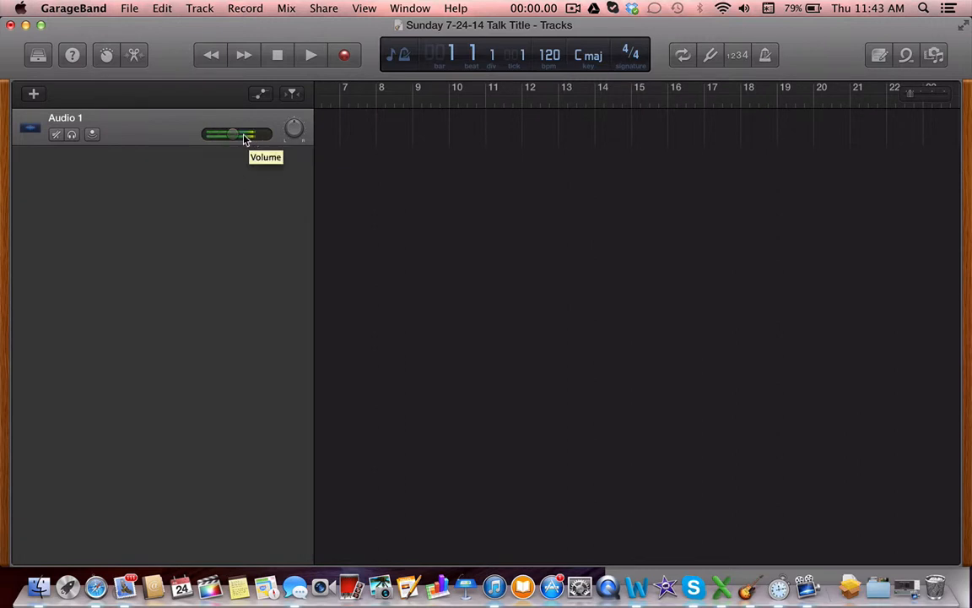
pyautogui.moveTo(235, 135); pyautogui.dragTo(221, 134)
pyautogui.moveTo(231, 134)
pyautogui.mouseDown()
pyautogui.moveTo(218, 134)
pyautogui.moveTo(230, 134)
pyautogui.mouseUp()
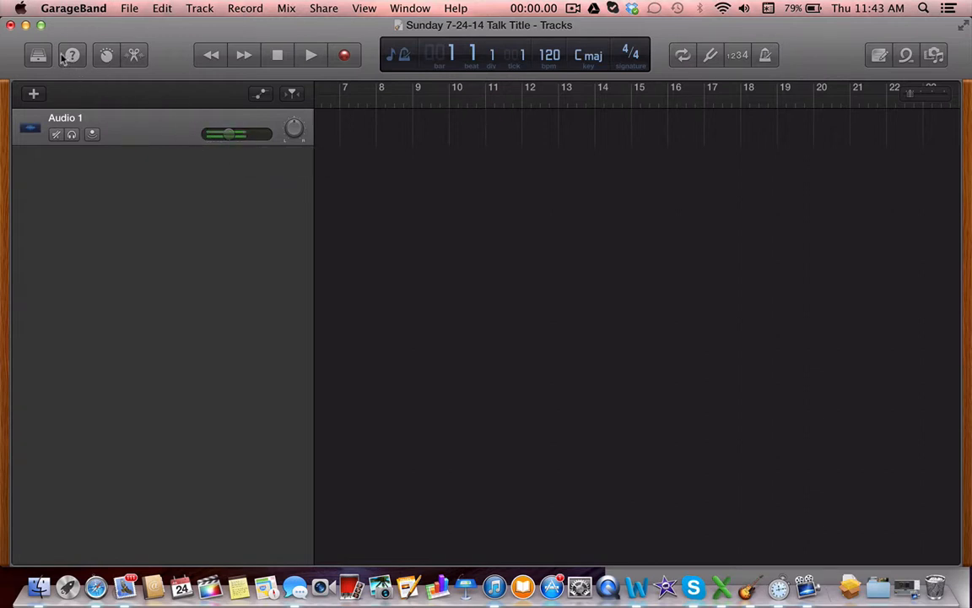
# In the system's Sound input preferences, lower the internal microphone's input volume to about half, raise it back and close the preferences
pyautogui.click(21, 10)
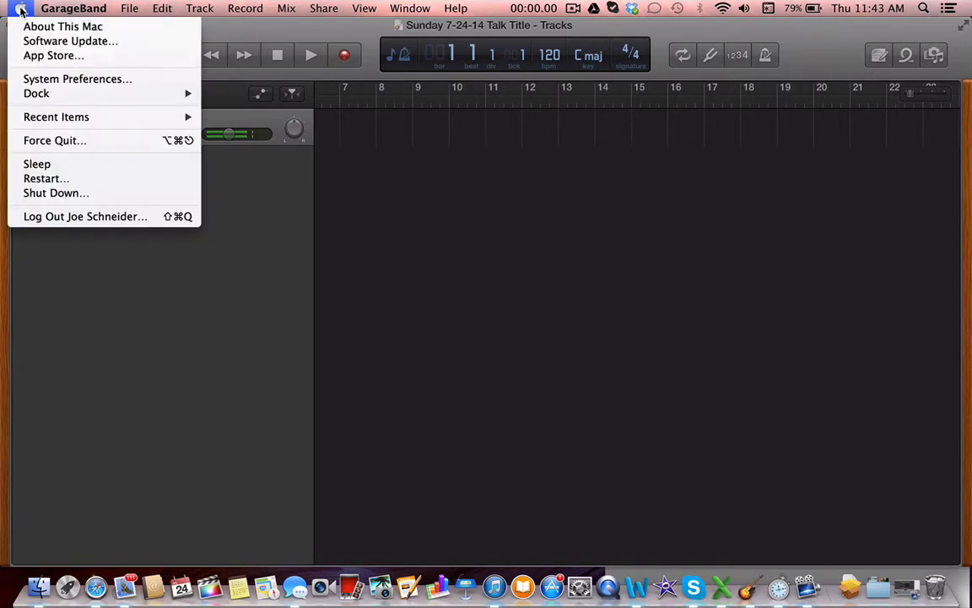
pyautogui.click(50, 81)
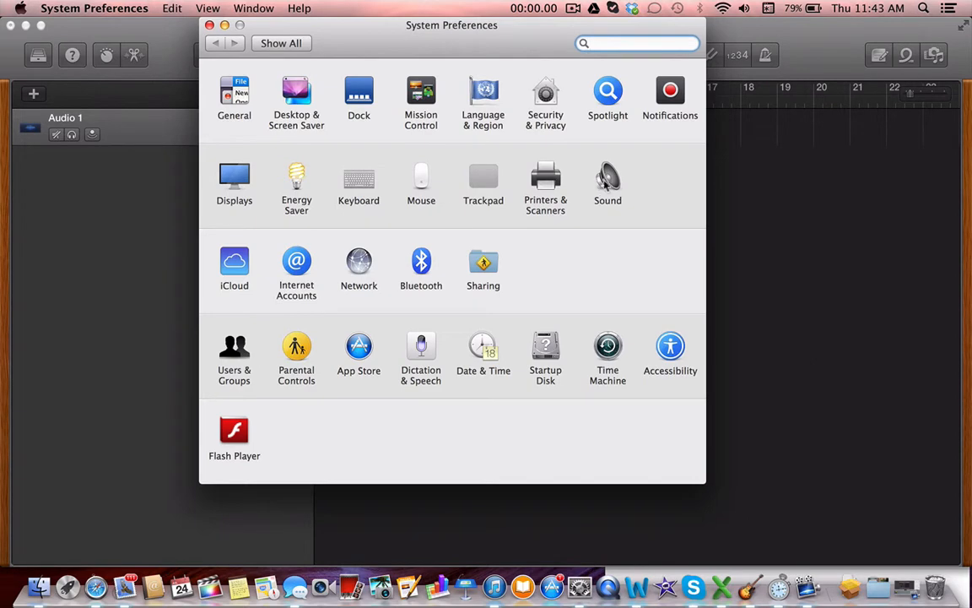
pyautogui.click(607, 182)
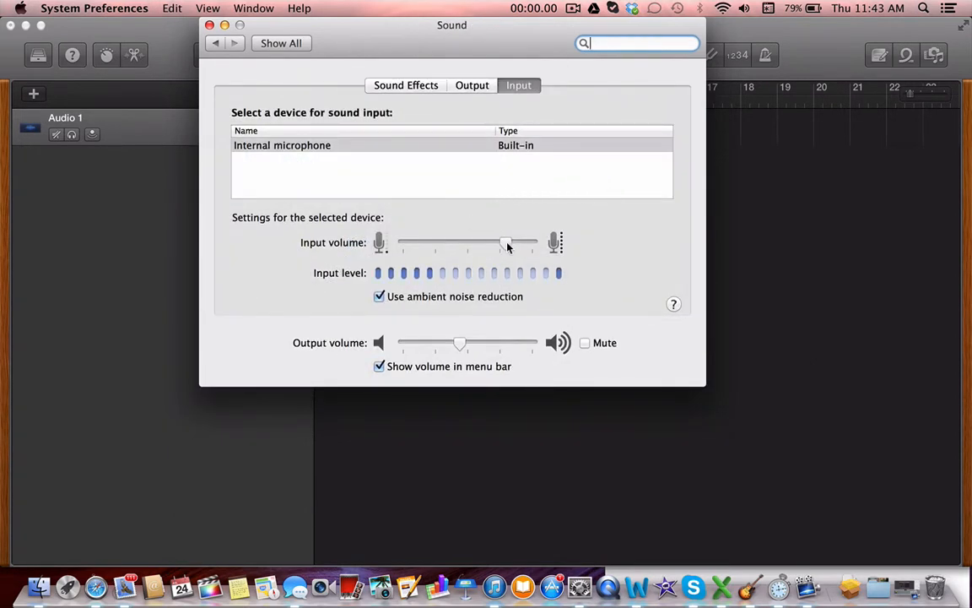
pyautogui.moveTo(508, 246)
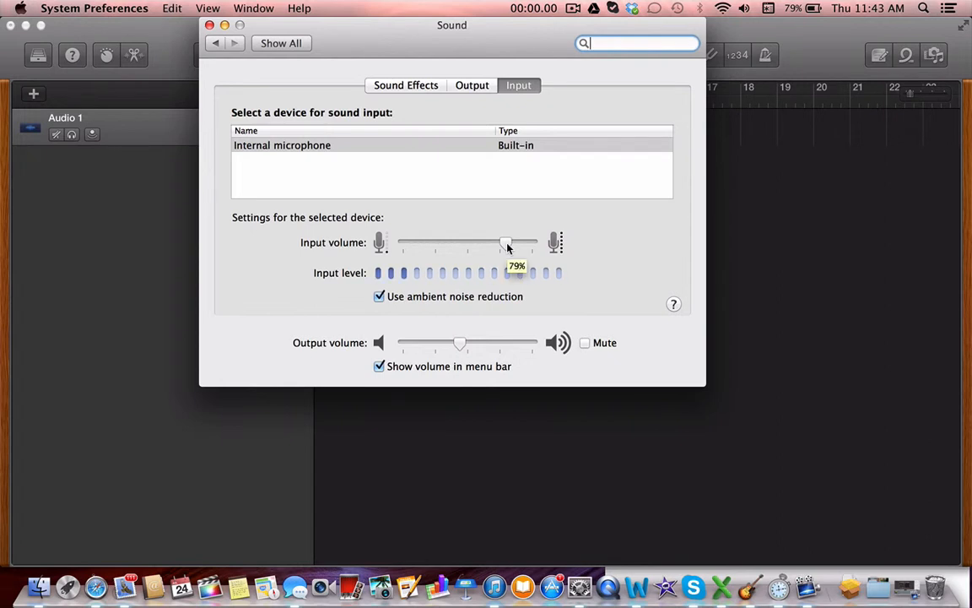
pyautogui.moveTo(507, 247); pyautogui.dragTo(471, 253)
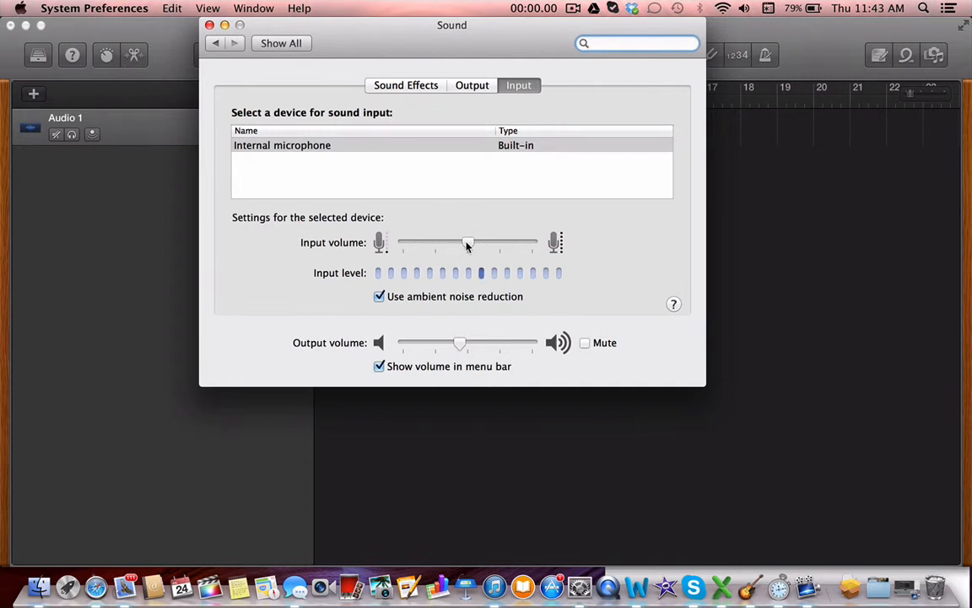
pyautogui.moveTo(471, 245); pyautogui.dragTo(503, 245)
pyautogui.click(192, 25)
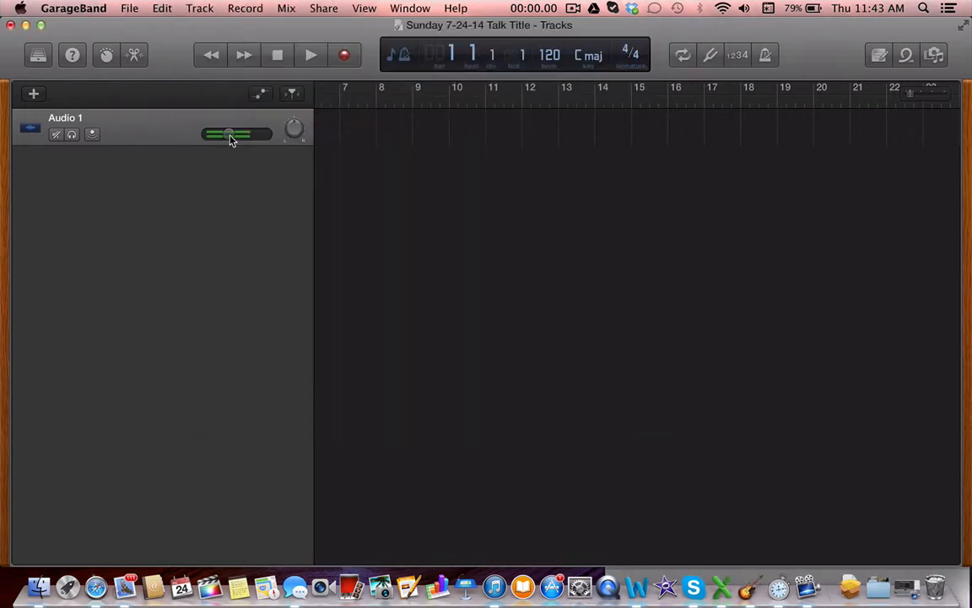
# Raise the Audio 1 track volume slightly to about the middle of its range and save the project
pyautogui.moveTo(231, 139); pyautogui.dragTo(240, 140)
pyautogui.moveTo(239, 140); pyautogui.dragTo(240, 139)
pyautogui.click(132, 11)
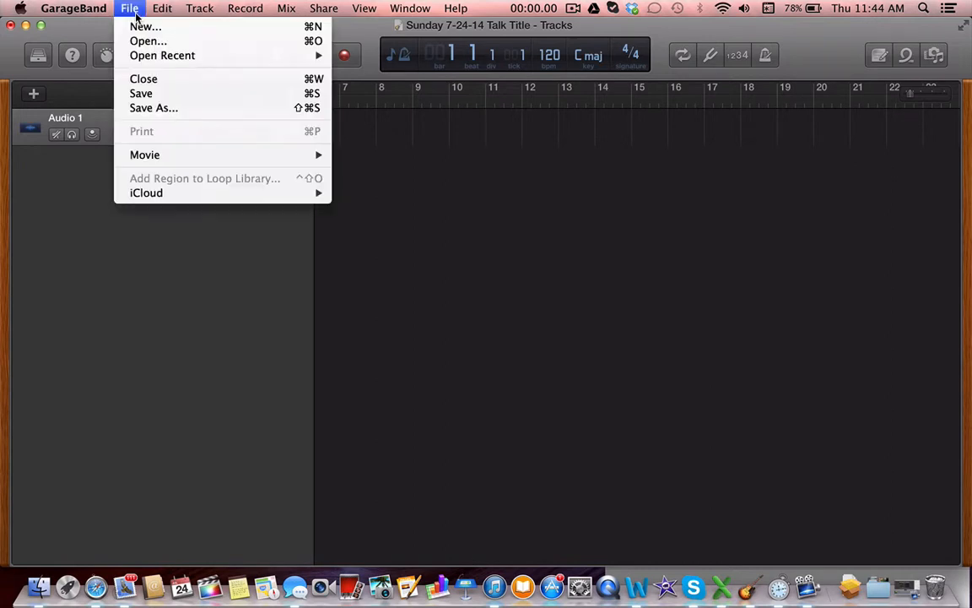
pyautogui.click(148, 98)
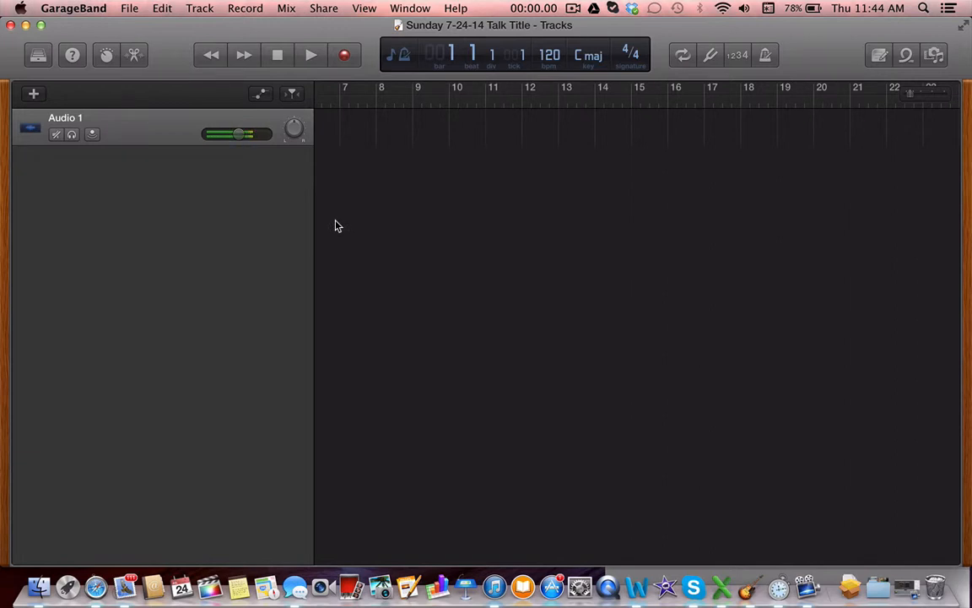
# Record a short test take of about two bars on Audio 1 and stop the recording
pyautogui.press('r')
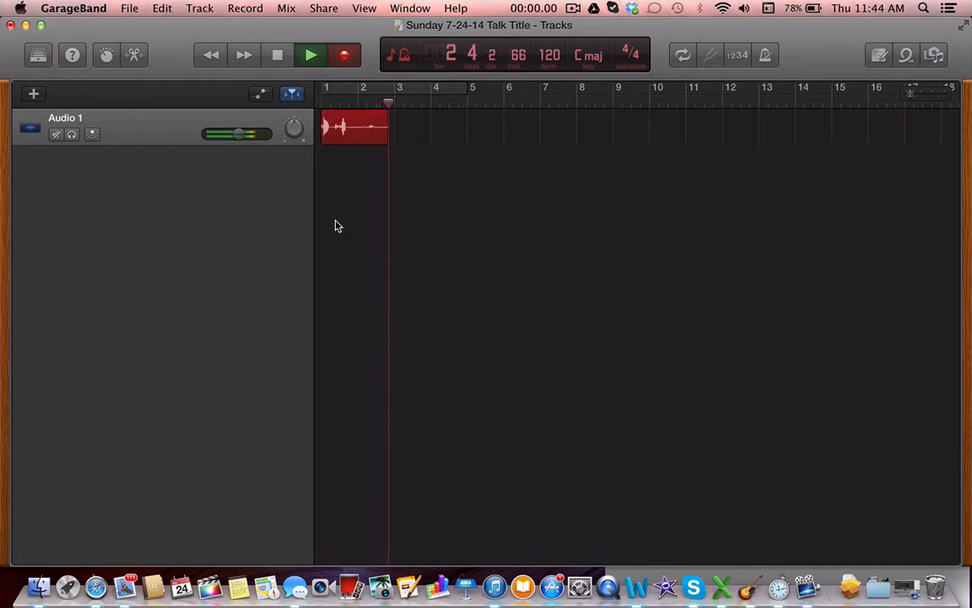
pyautogui.press('space')
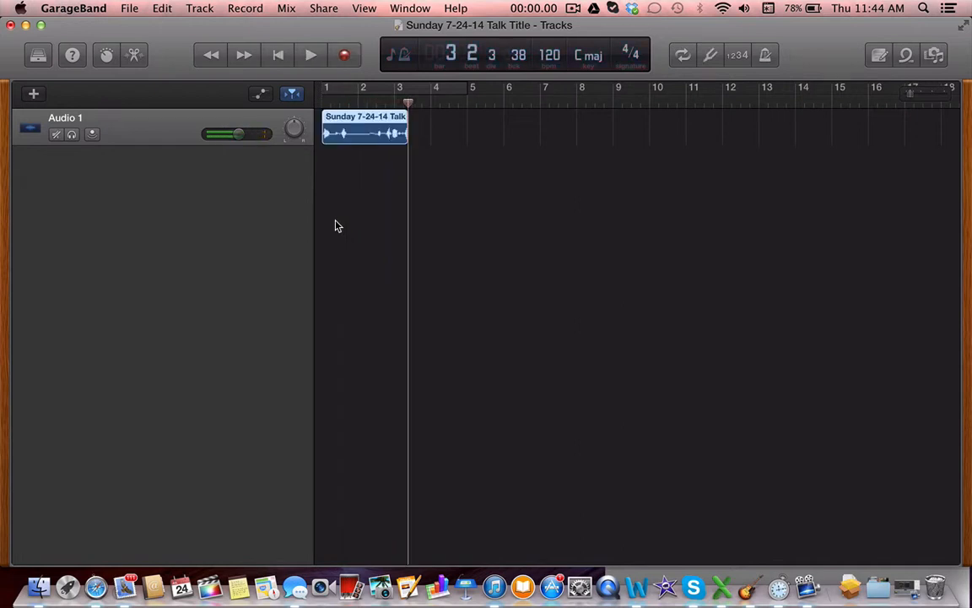
# Record a second take on Audio 1 from the end of the first region to about bar 5, and save the project
pyautogui.click(344, 56)
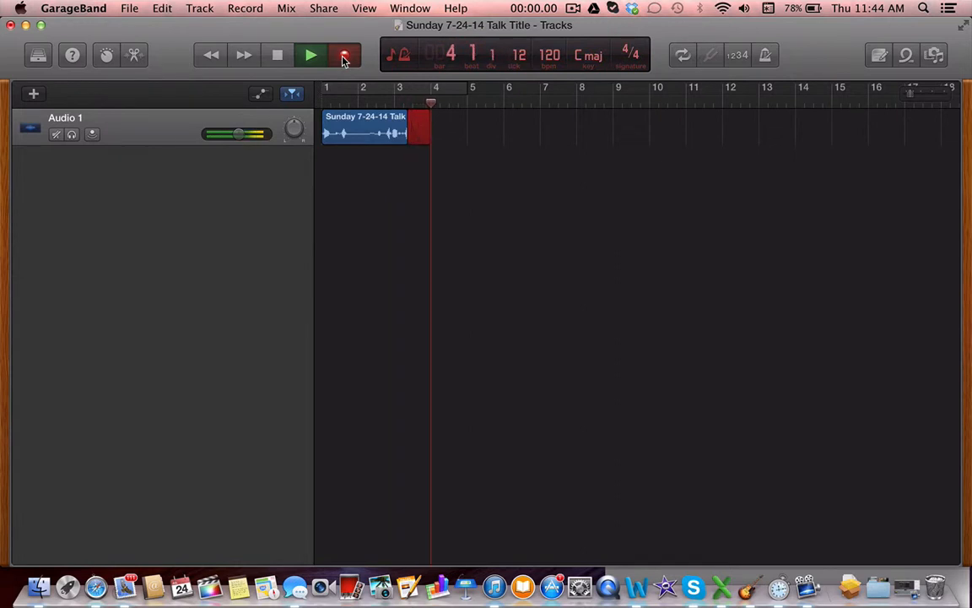
pyautogui.click(278, 57)
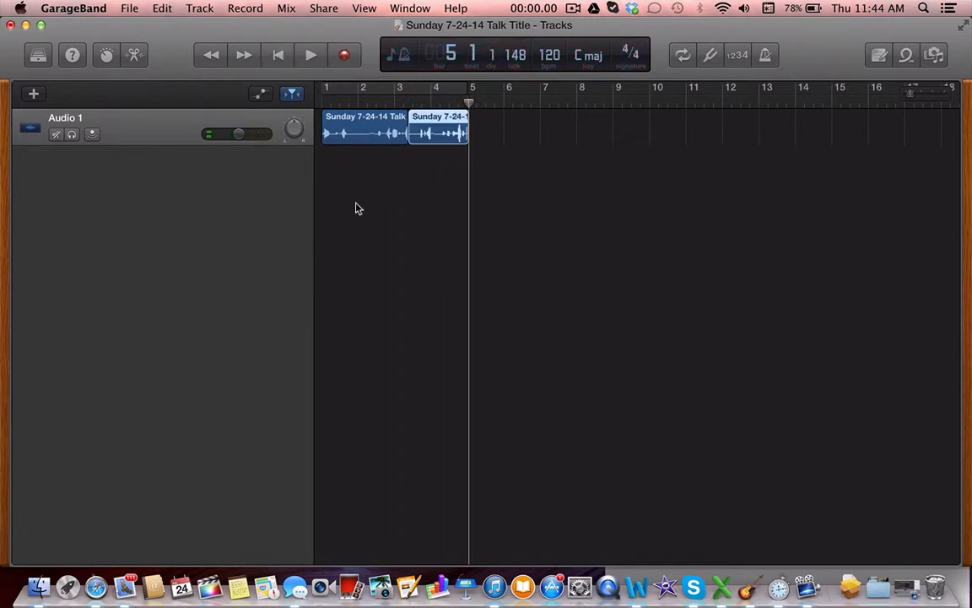
pyautogui.click(128, 8)
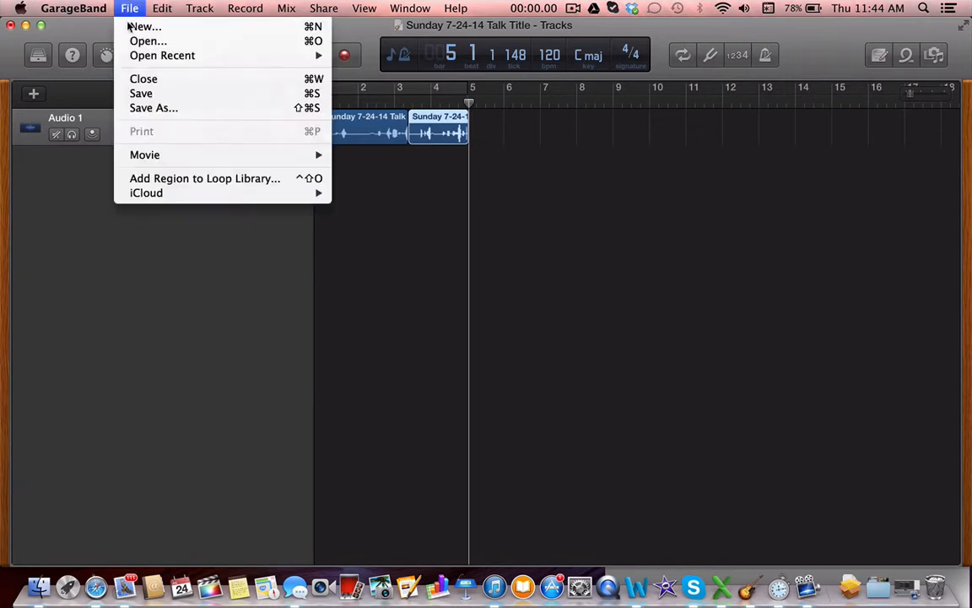
pyautogui.click(140, 94)
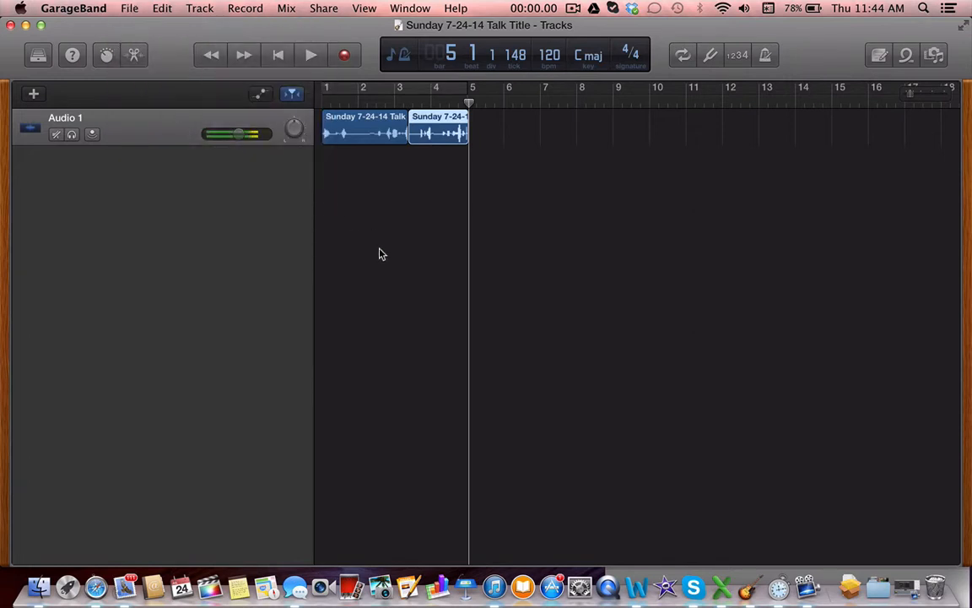
# Shrink the project window until the stopwatch beside it is fully visible, and narrow the track header area to widen the timeline
pyautogui.click(41, 25)
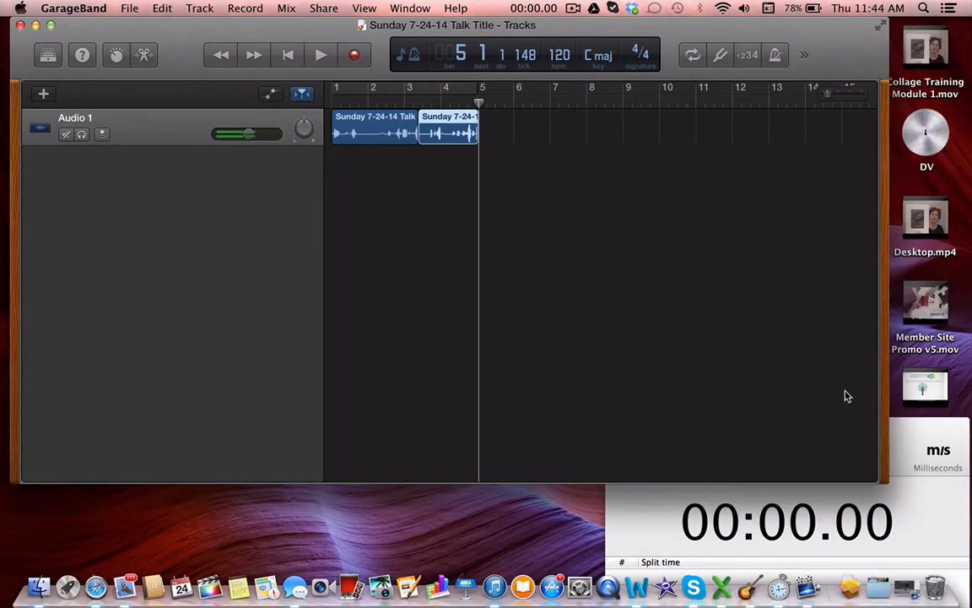
pyautogui.moveTo(885, 480); pyautogui.dragTo(608, 450)
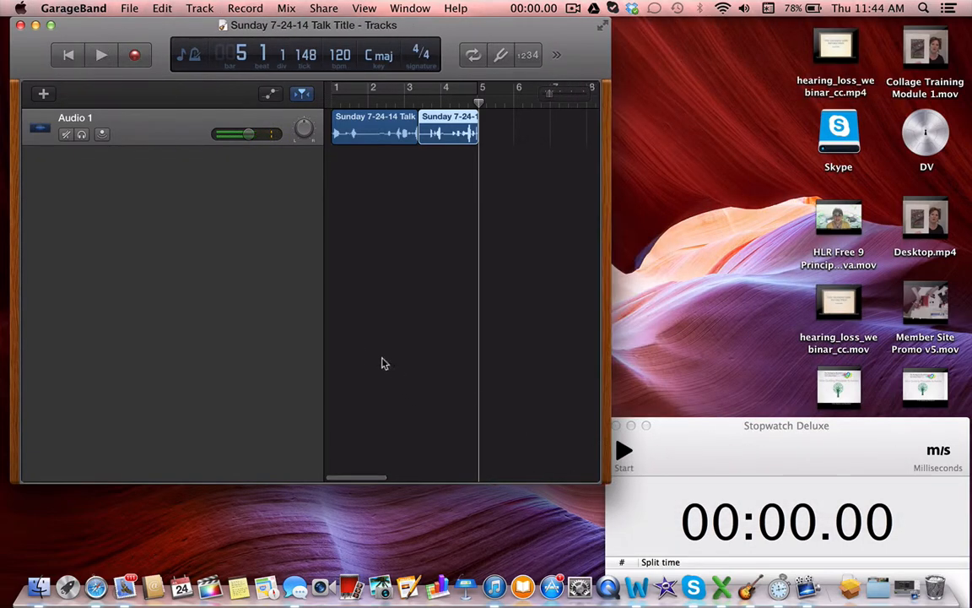
pyautogui.moveTo(325, 335); pyautogui.dragTo(256, 338)
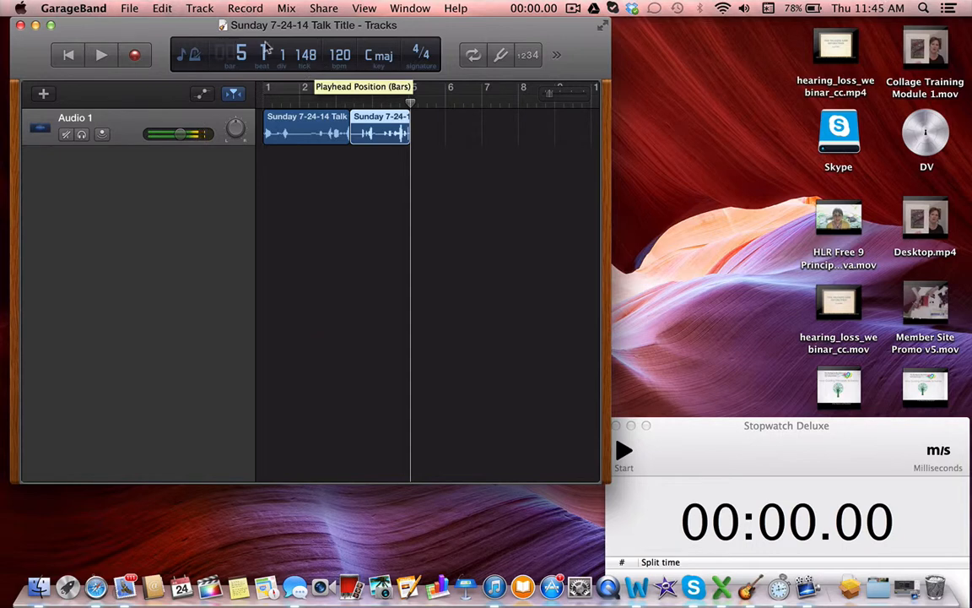
# Start recording a third take on Audio 1 from about bar 5 and start the timer in Stopwatch Deluxe
pyautogui.press('r')
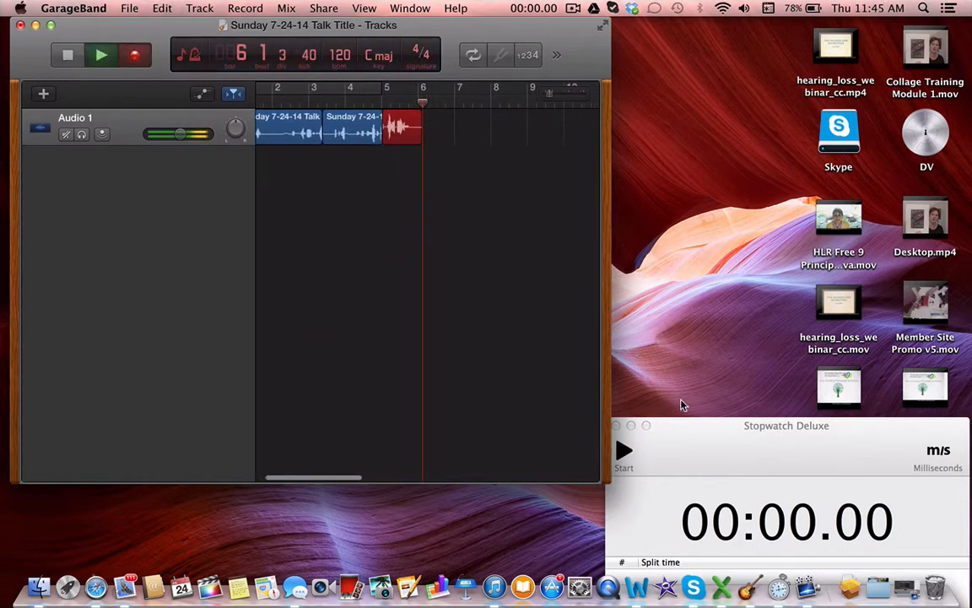
pyautogui.click(660, 457)
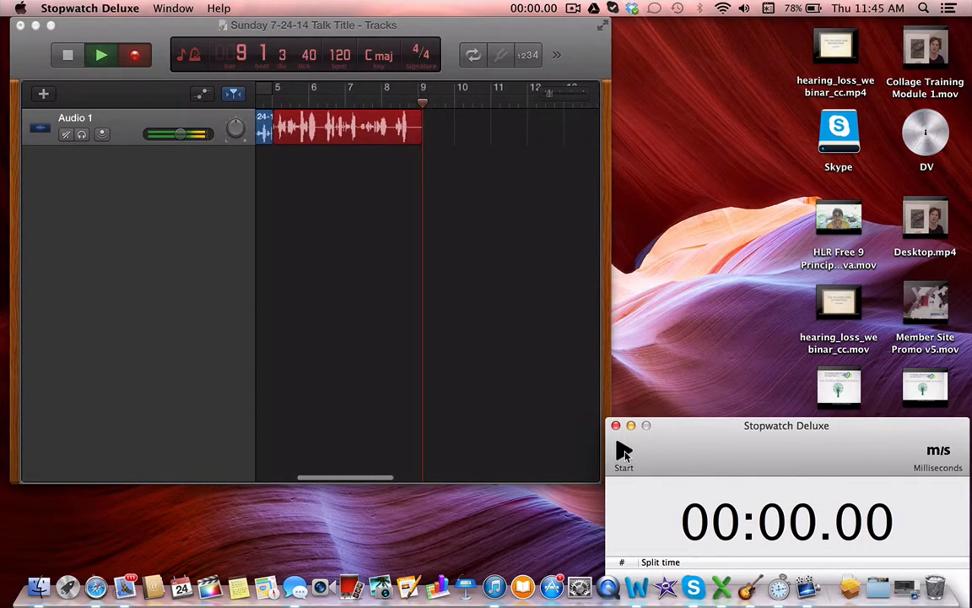
pyautogui.click(624, 452)
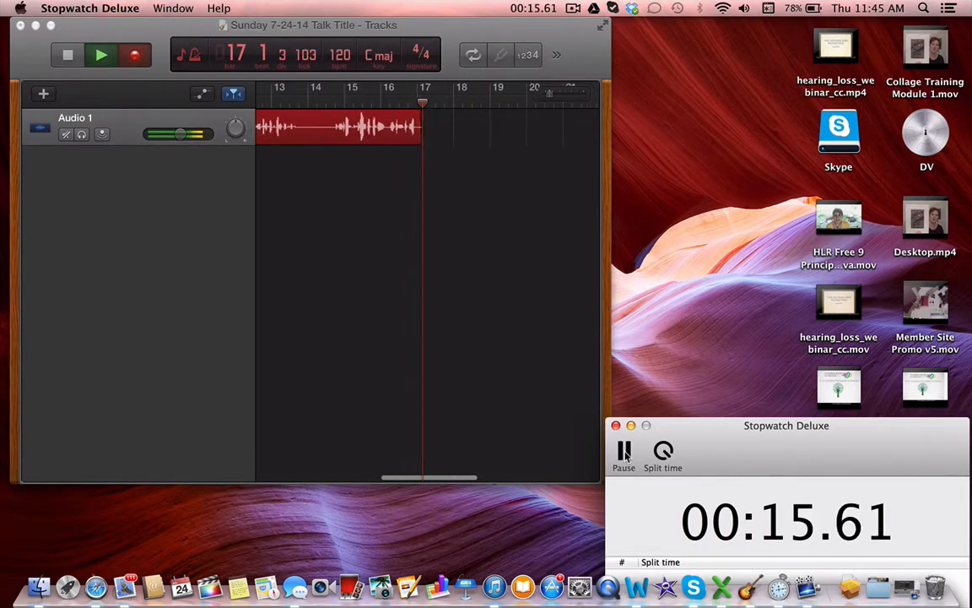
# Return to GarageBand, stop the running take at about bar 18 and save the project
pyautogui.click(452, 352)
pyautogui.press('space')
pyautogui.click(130, 9)
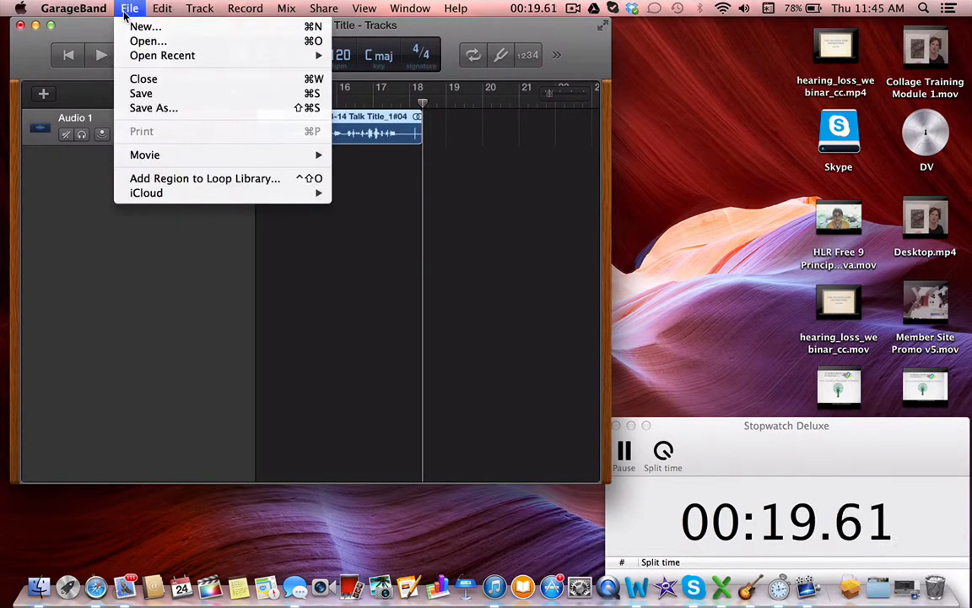
pyautogui.click(141, 94)
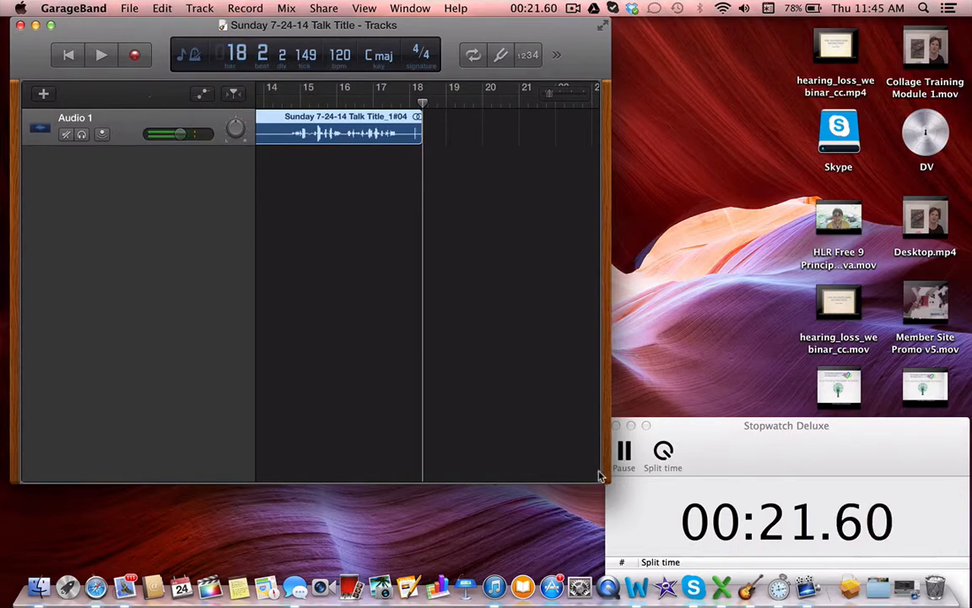
# Pause the stopwatch, close both the project and stopwatch windows, and quit GarageBand
pyautogui.click(625, 455)
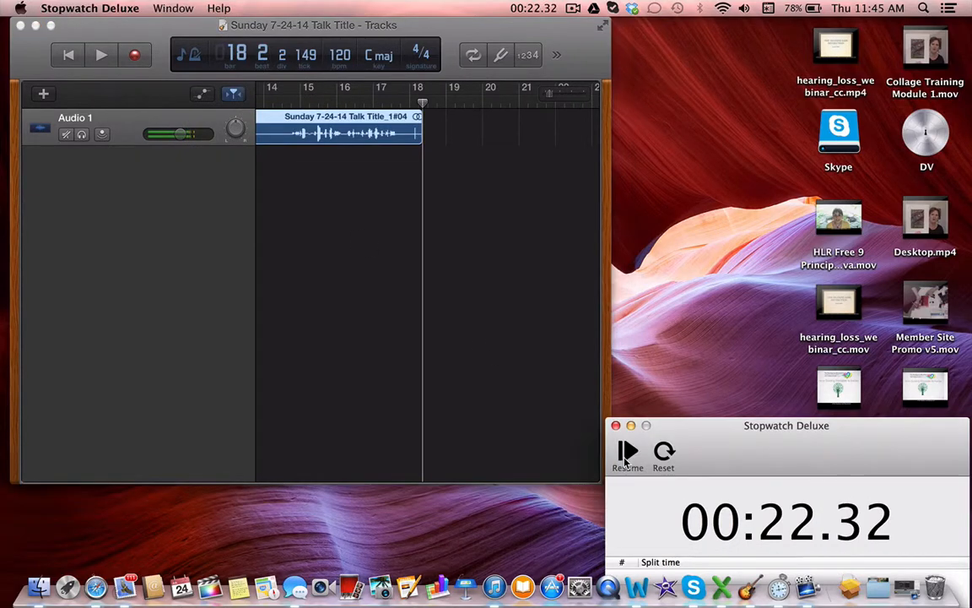
pyautogui.click(20, 26)
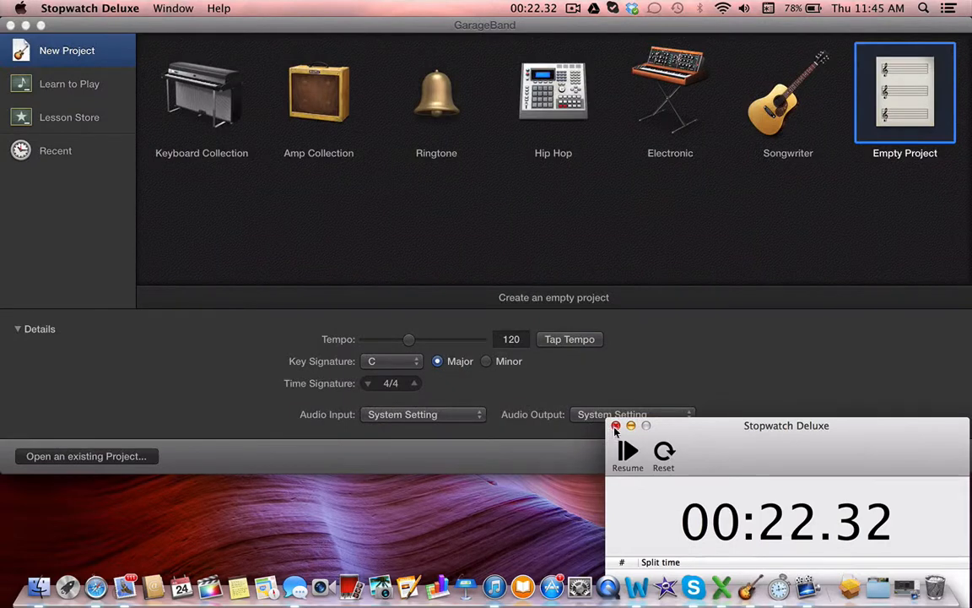
pyautogui.click(615, 426)
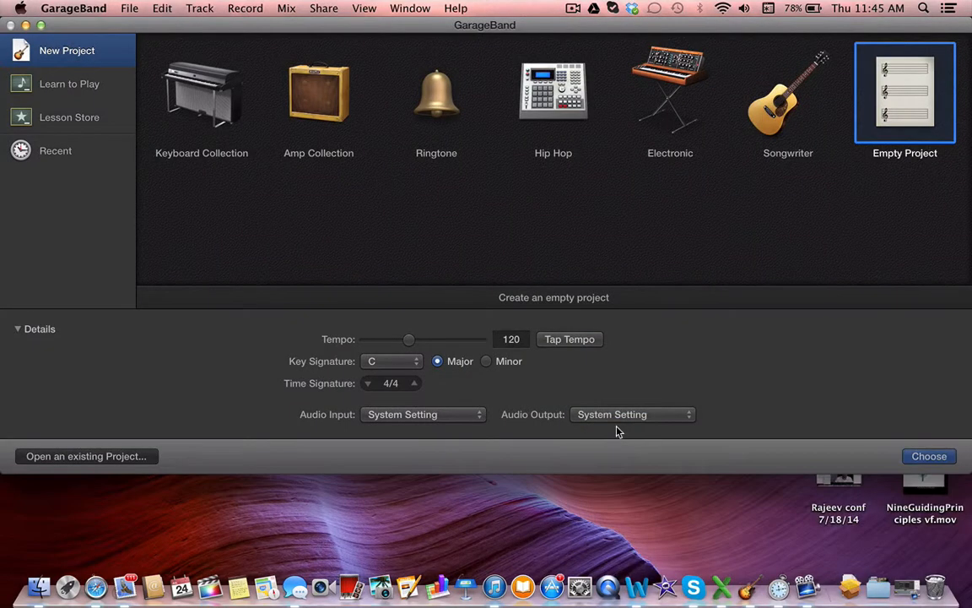
pyautogui.click(71, 9)
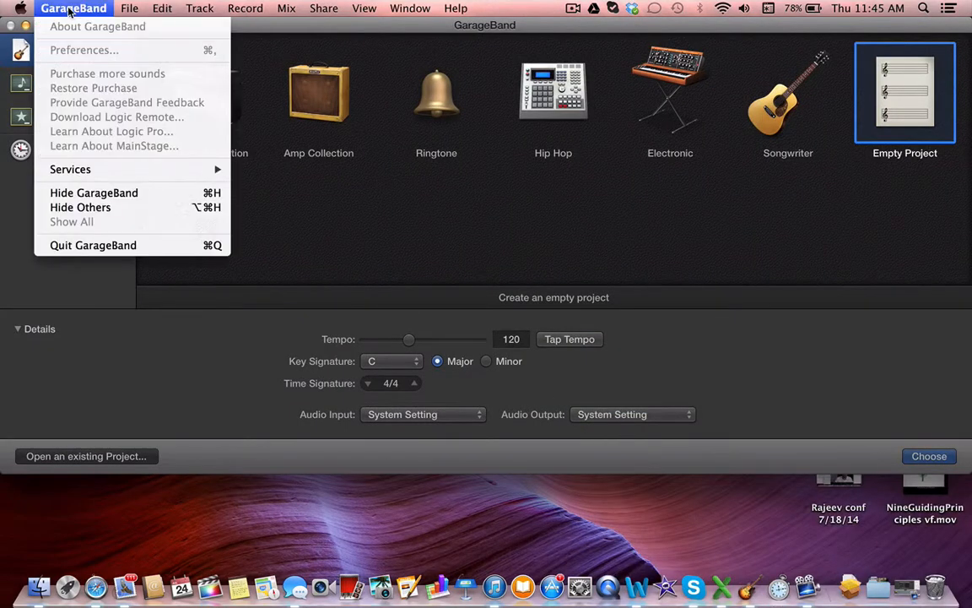